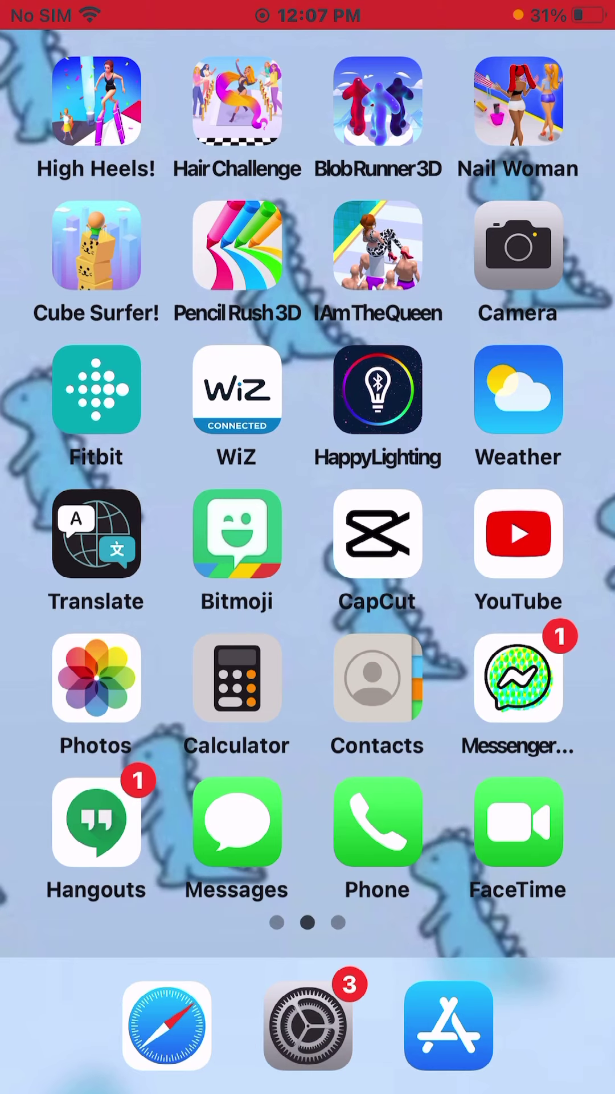
# Launch CapCut and start a new video project
pyautogui.click(378, 534)
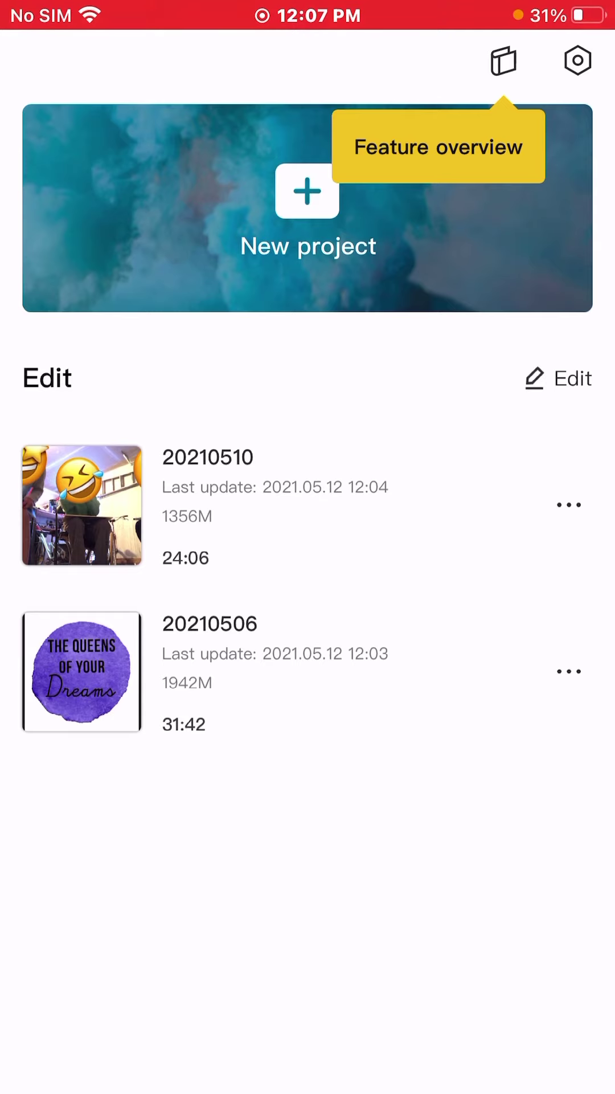
pyautogui.click(308, 208)
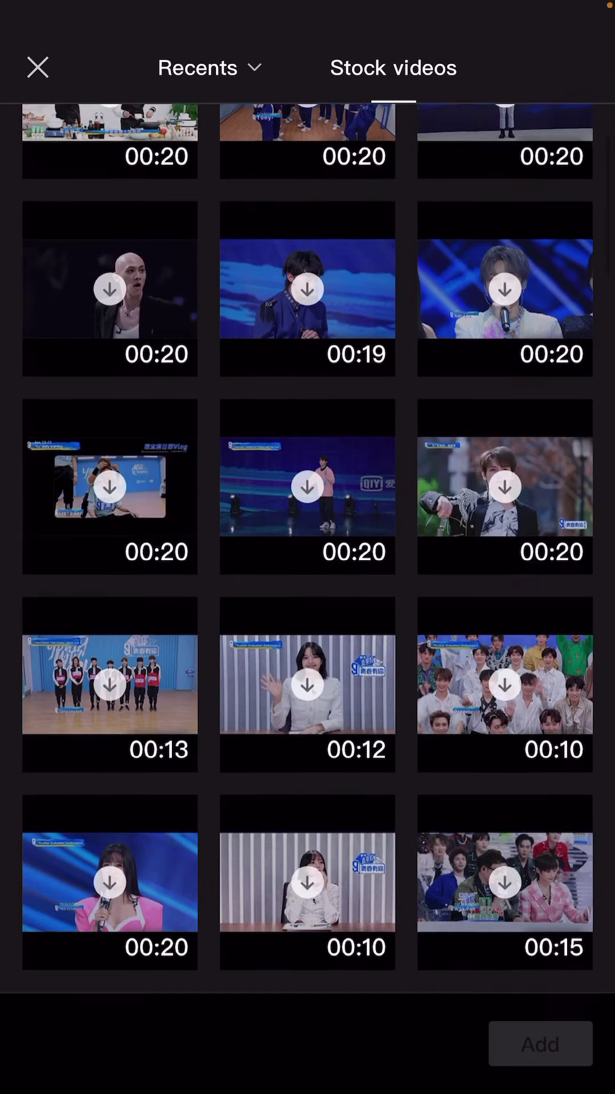
pyautogui.scroll(-8, 308, 598)
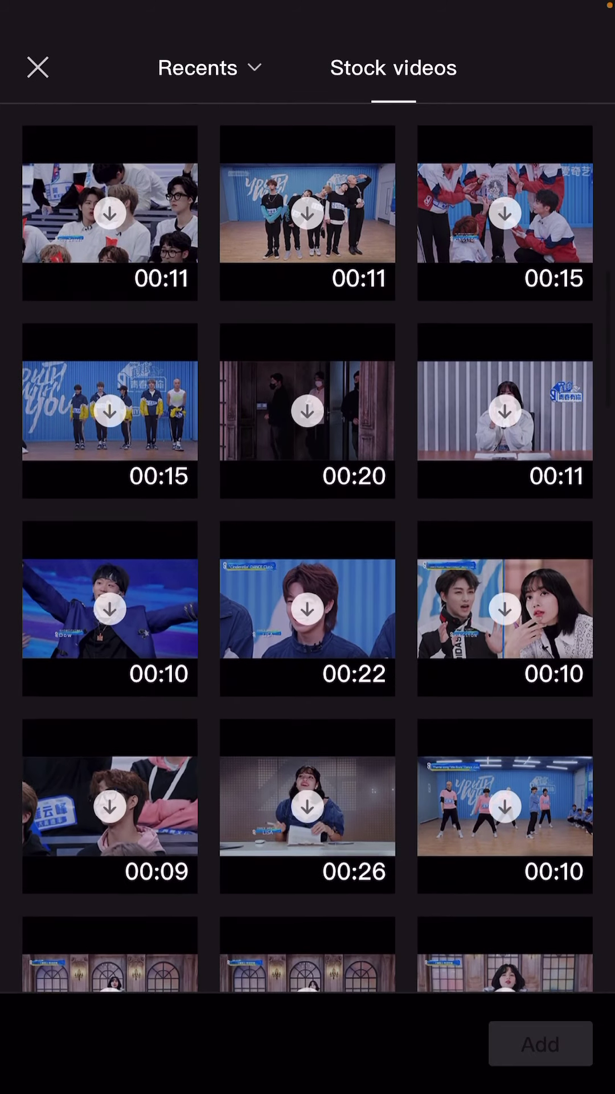
pyautogui.scroll(-8, 307, 598)
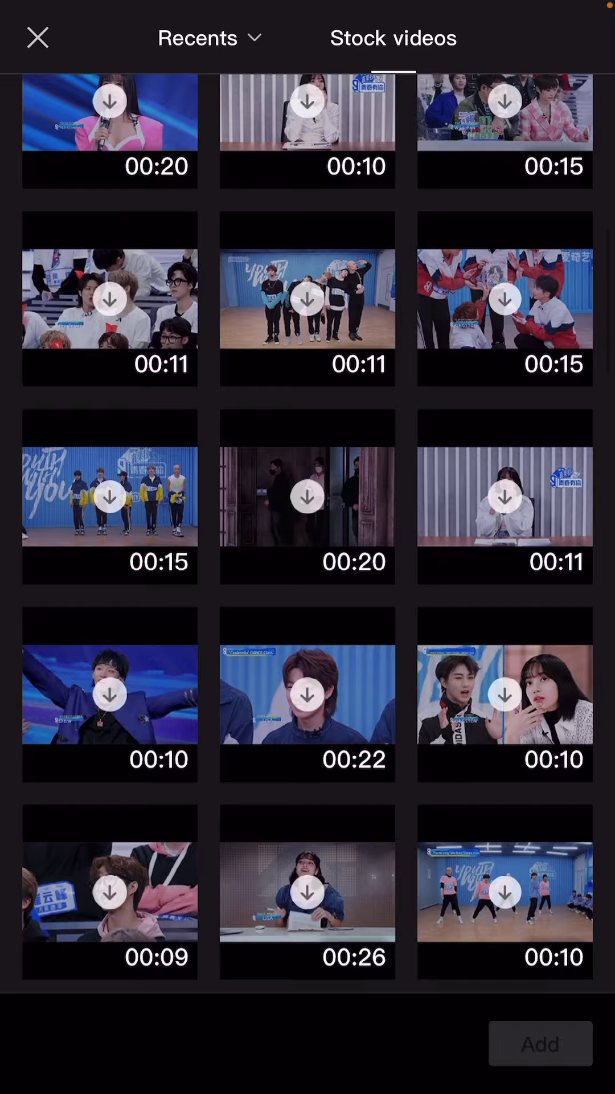
pyautogui.scroll(-10, 308, 599)
pyautogui.scroll(-7, 307, 598)
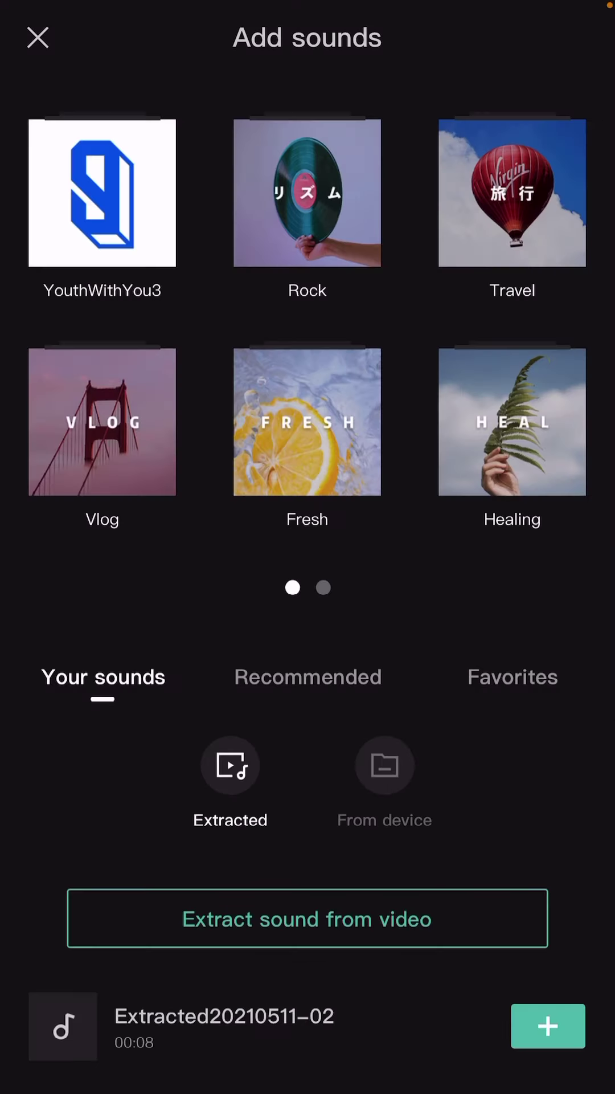
# Preview the Kawaiii track in the Fresh category, then return to the sound library
pyautogui.click(307, 422)
pyautogui.click(71, 132)
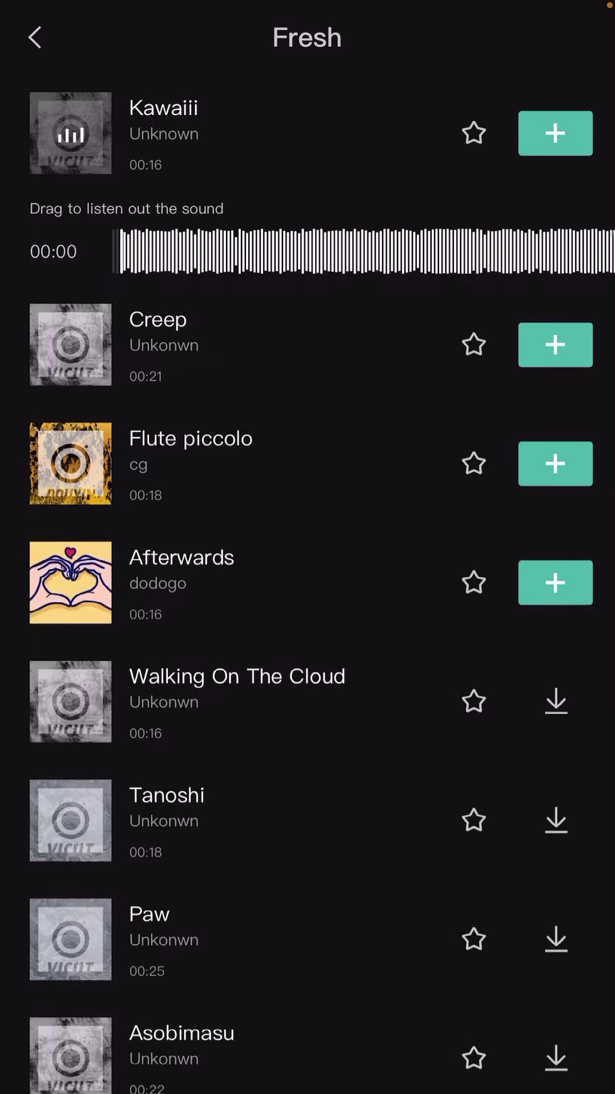
pyautogui.click(34, 36)
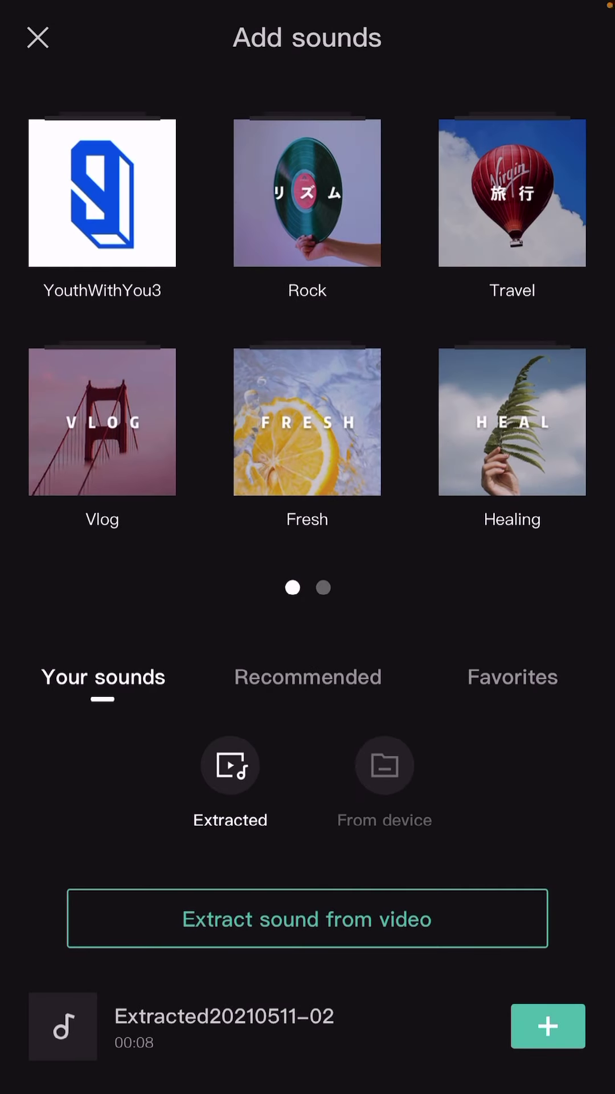
# Add the TikTok All Star track from YouthWithYou3 as the project's background music
pyautogui.click(102, 193)
pyautogui.click(71, 133)
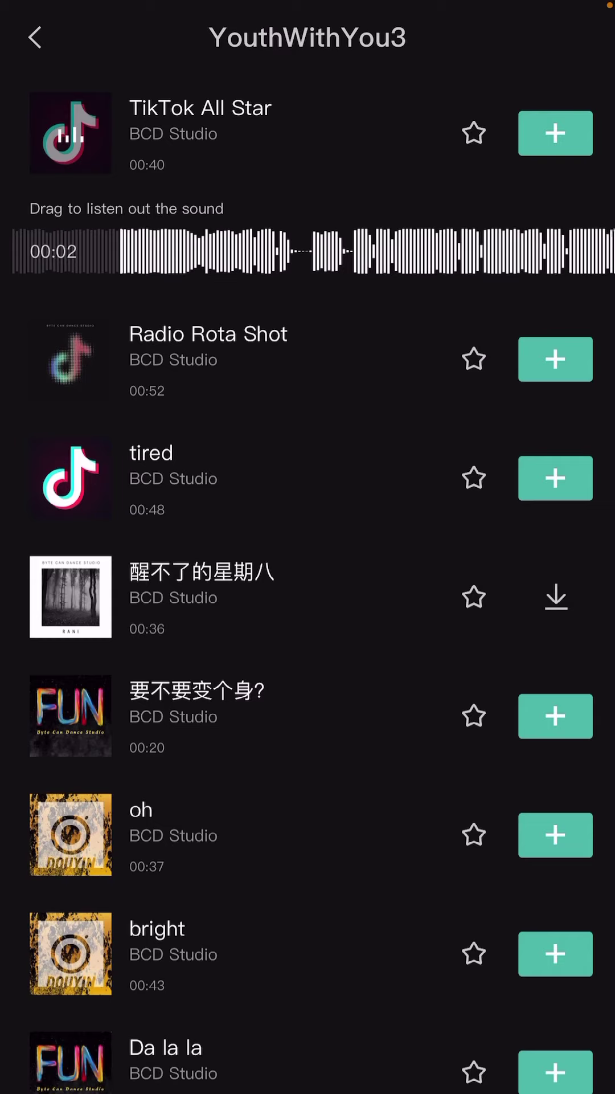
pyautogui.click(555, 133)
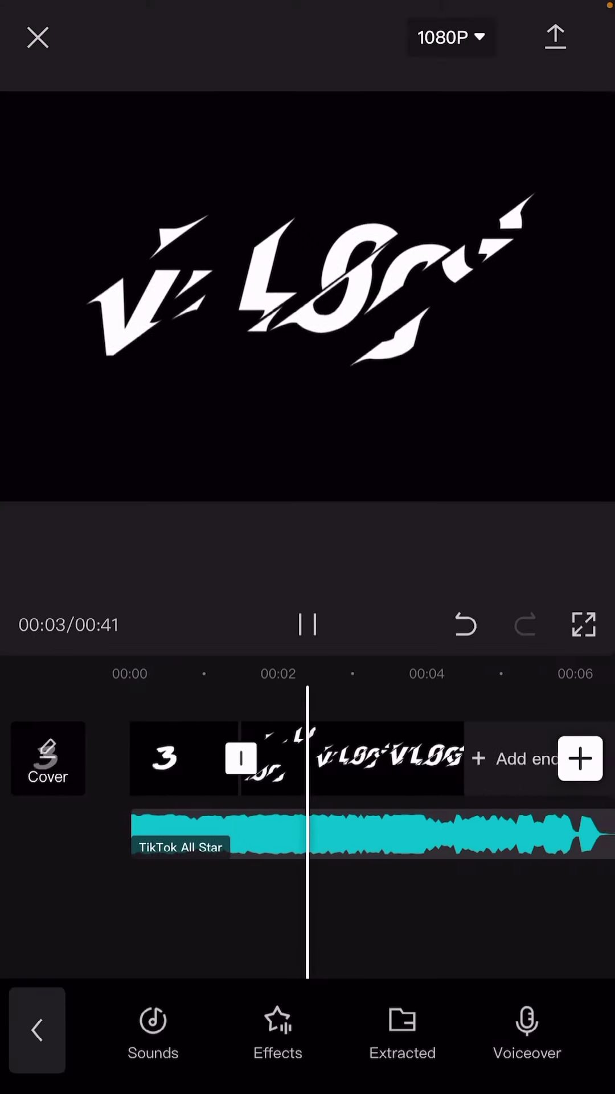
pyautogui.click(308, 625)
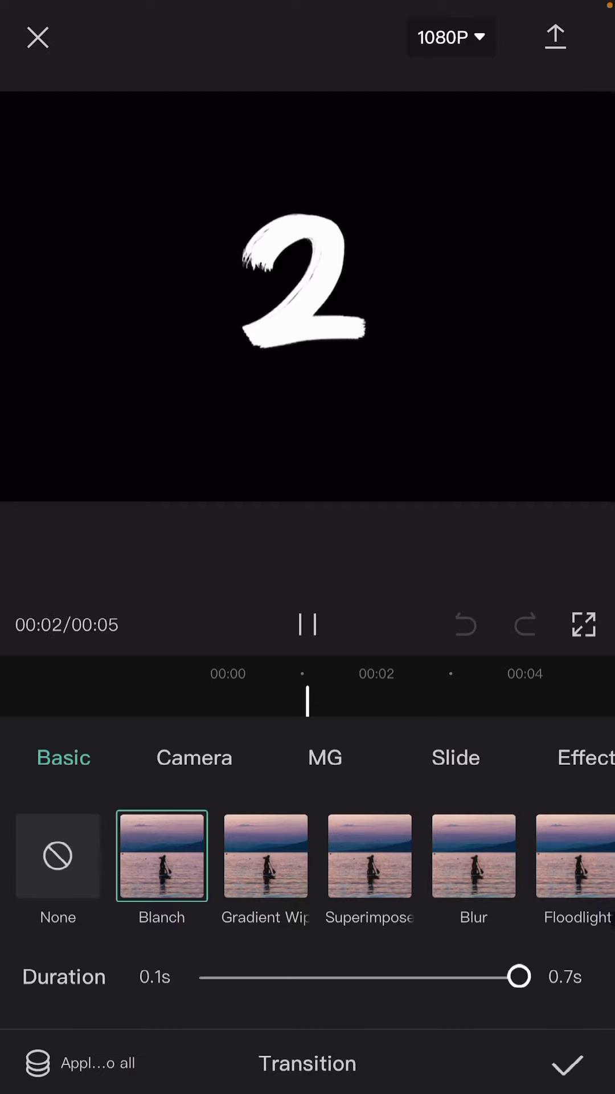
# Browse the transition categories and apply Gradient Wipe from Basic between the clips
pyautogui.click(194, 757)
pyautogui.hscroll(3, 307, 857)
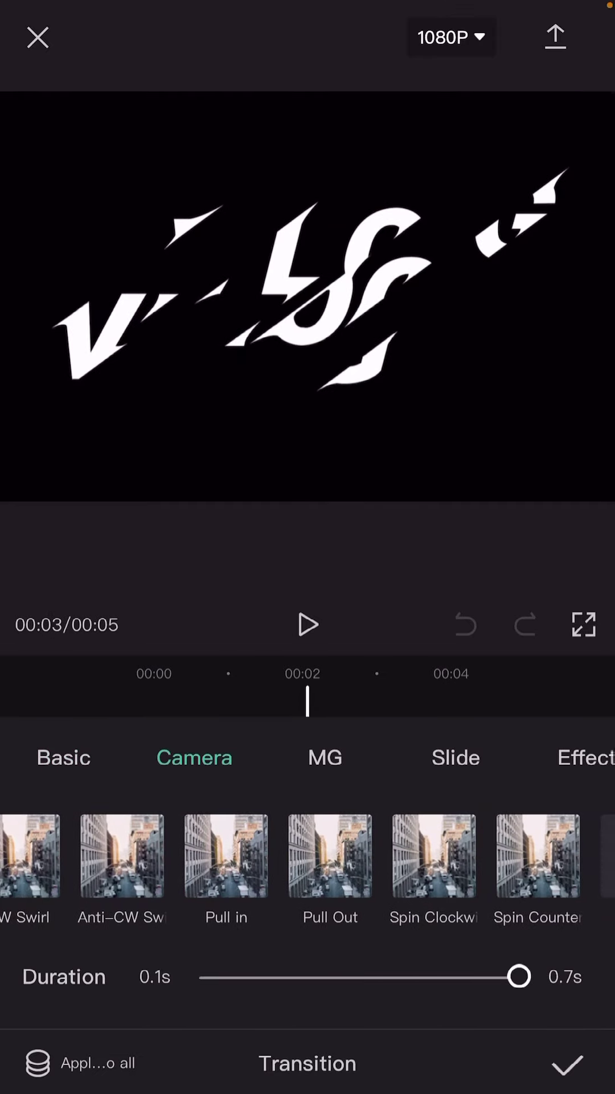
pyautogui.click(324, 757)
pyautogui.click(304, 757)
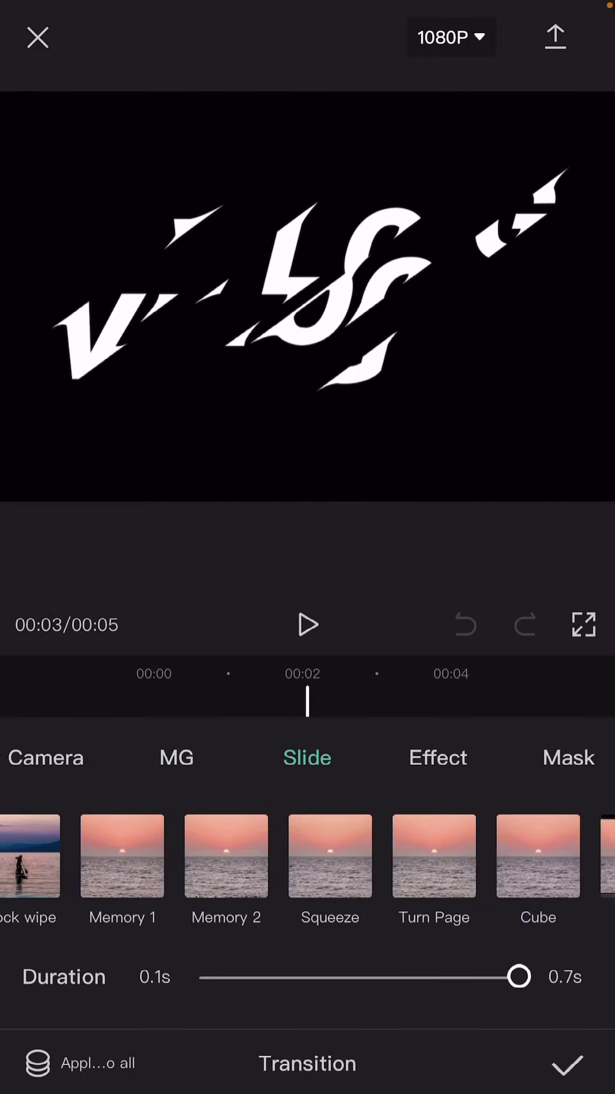
pyautogui.click(382, 758)
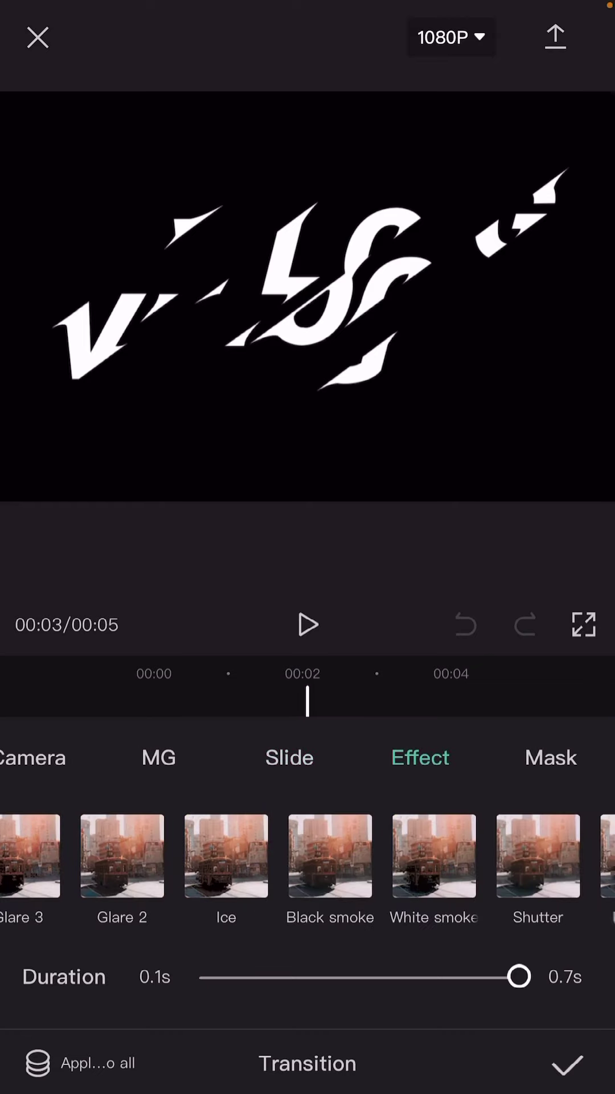
pyautogui.click(547, 757)
pyautogui.click(65, 757)
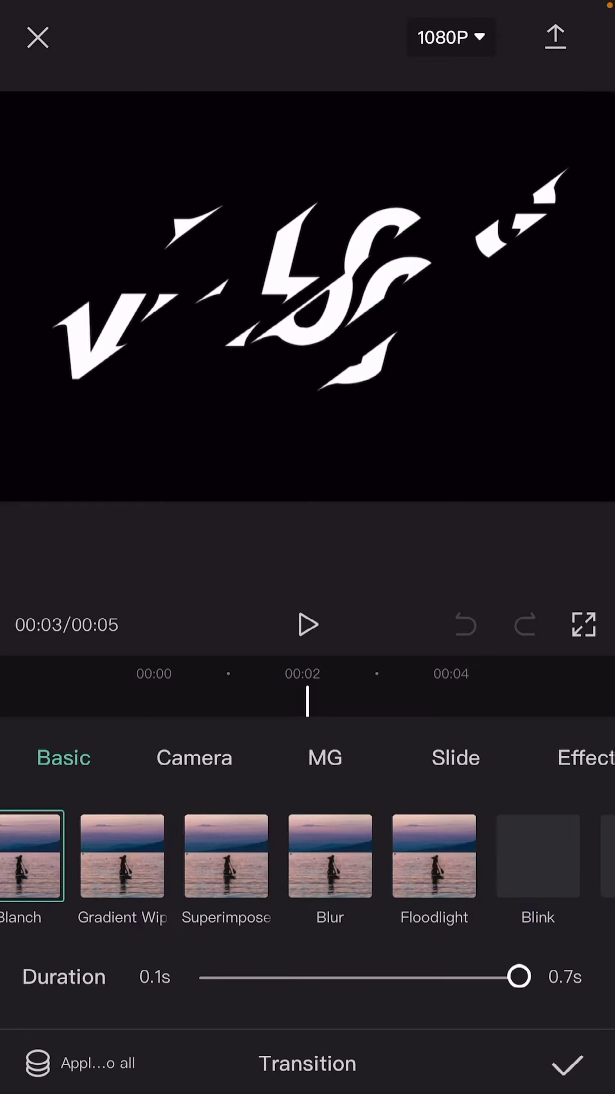
pyautogui.click(122, 856)
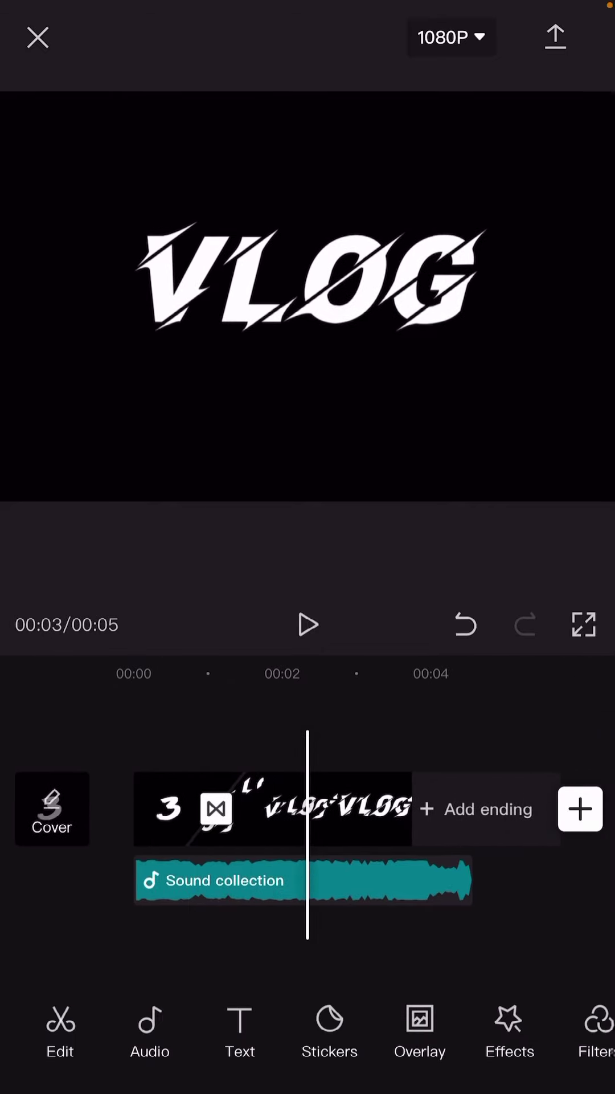
# Trim the opening countdown clip down to about one second
pyautogui.click(359, 809)
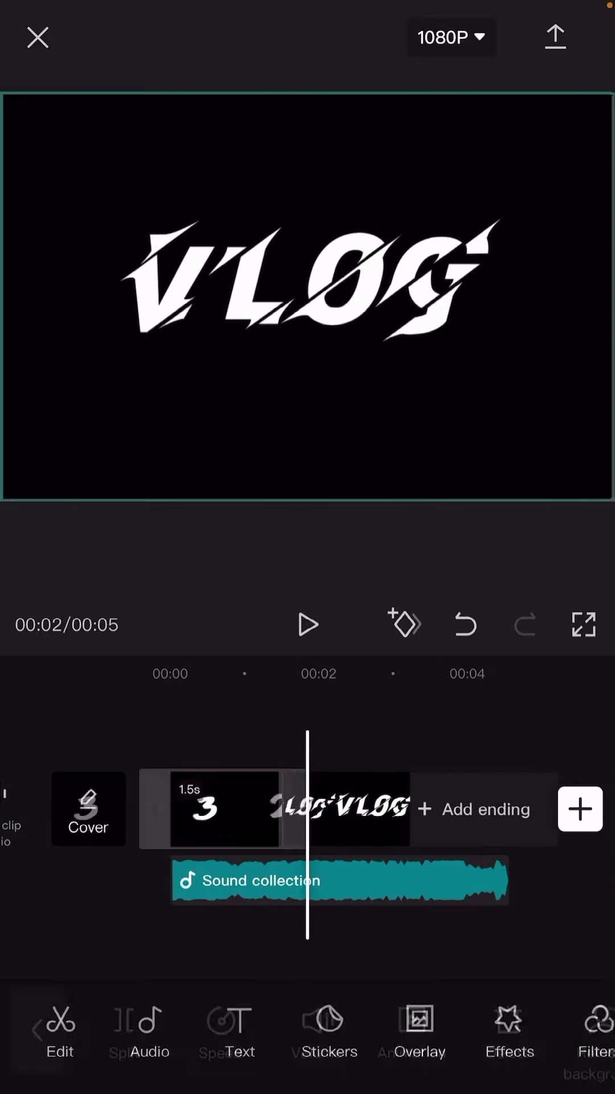
pyautogui.moveTo(214, 923); pyautogui.dragTo(351, 923)
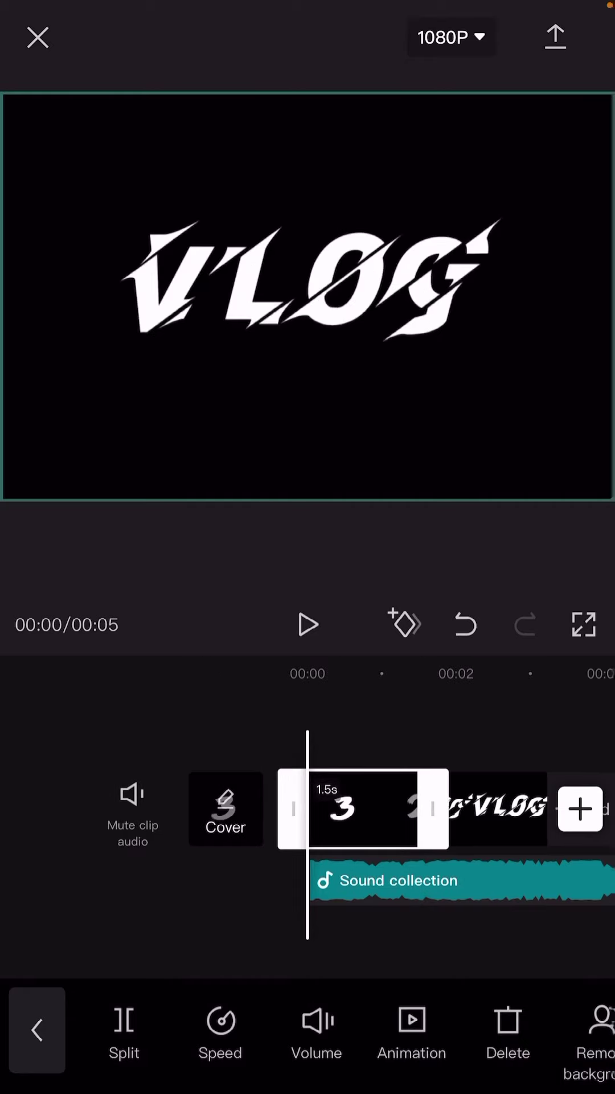
pyautogui.moveTo(433, 809)
pyautogui.mouseDown()
pyautogui.moveTo(369, 808)
pyautogui.moveTo(397, 809)
pyautogui.mouseUp()
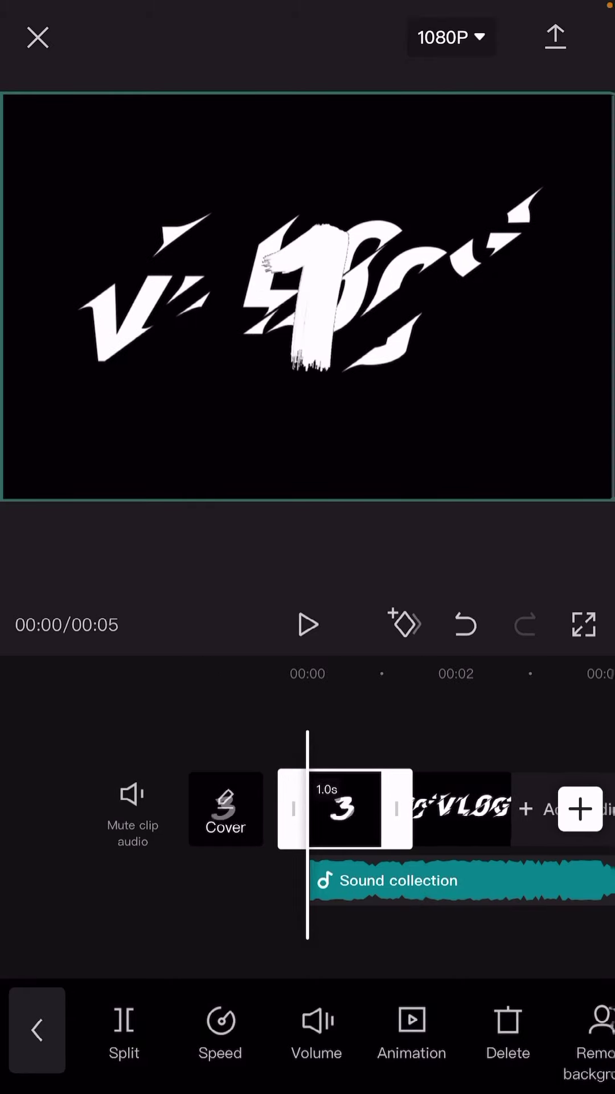
pyautogui.click(171, 924)
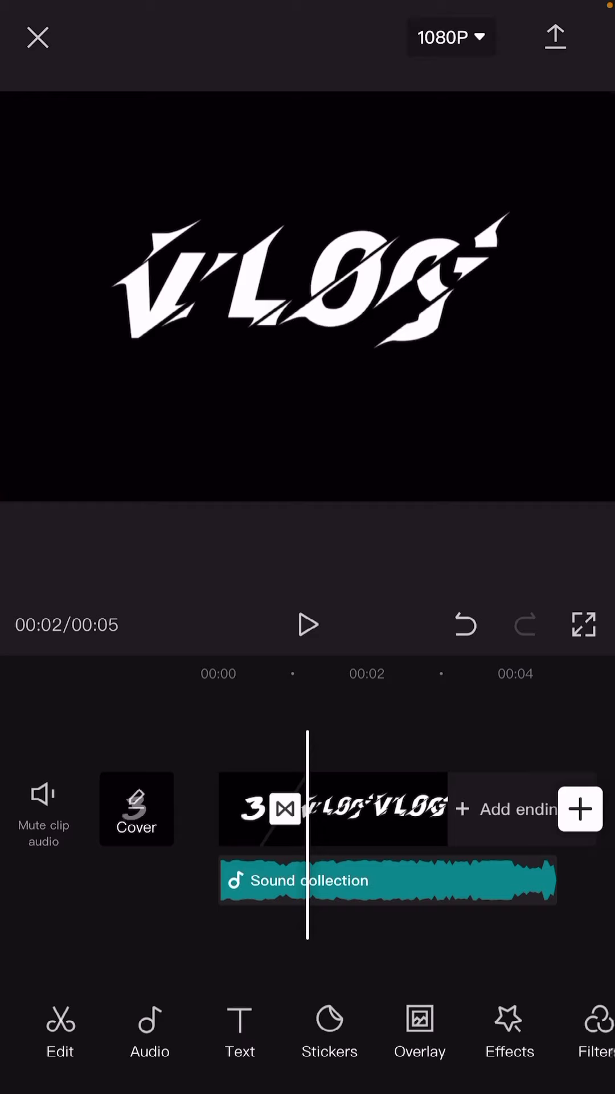
# Play the shortened four-second video back from the start
pyautogui.moveTo(256, 808); pyautogui.dragTo(359, 809)
pyautogui.click(308, 624)
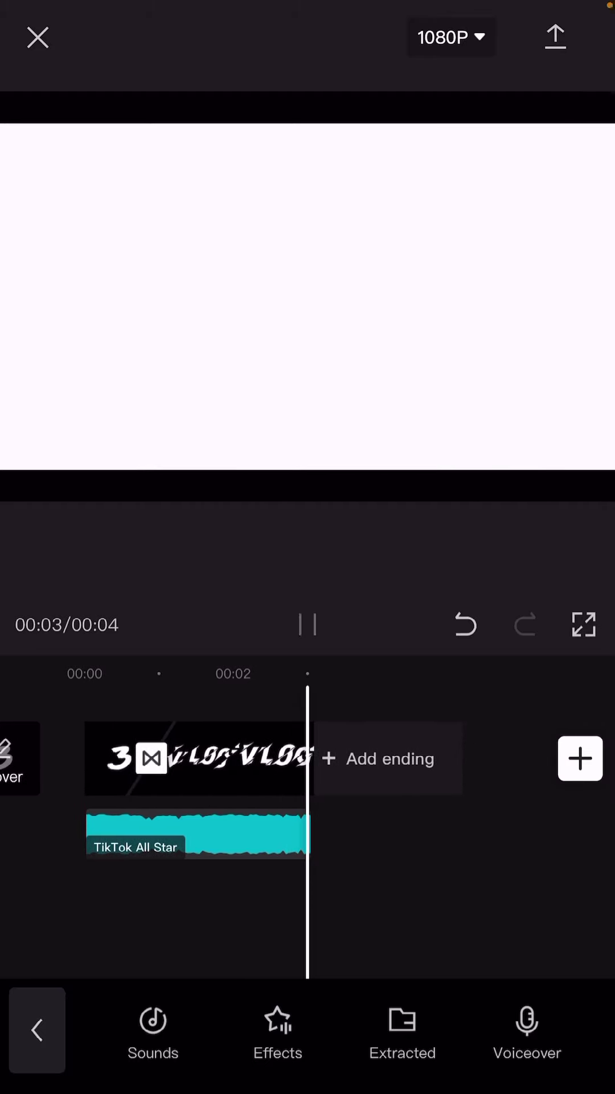
# Give the VLOG title clip a Spin Left entrance animation
pyautogui.click(308, 624)
pyautogui.moveTo(256, 838); pyautogui.dragTo(329, 837)
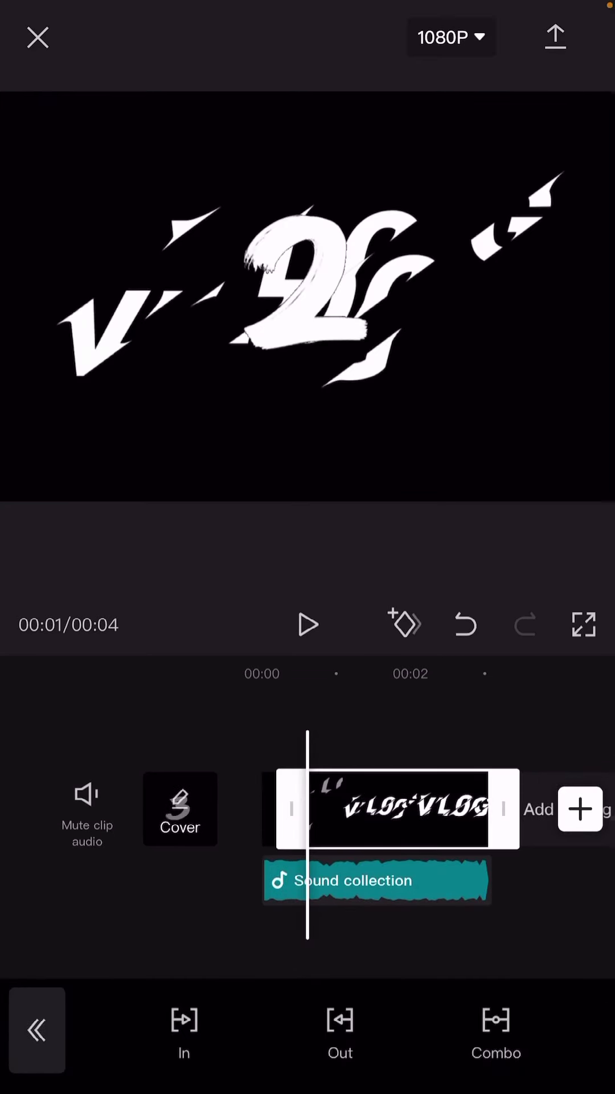
pyautogui.click(184, 1030)
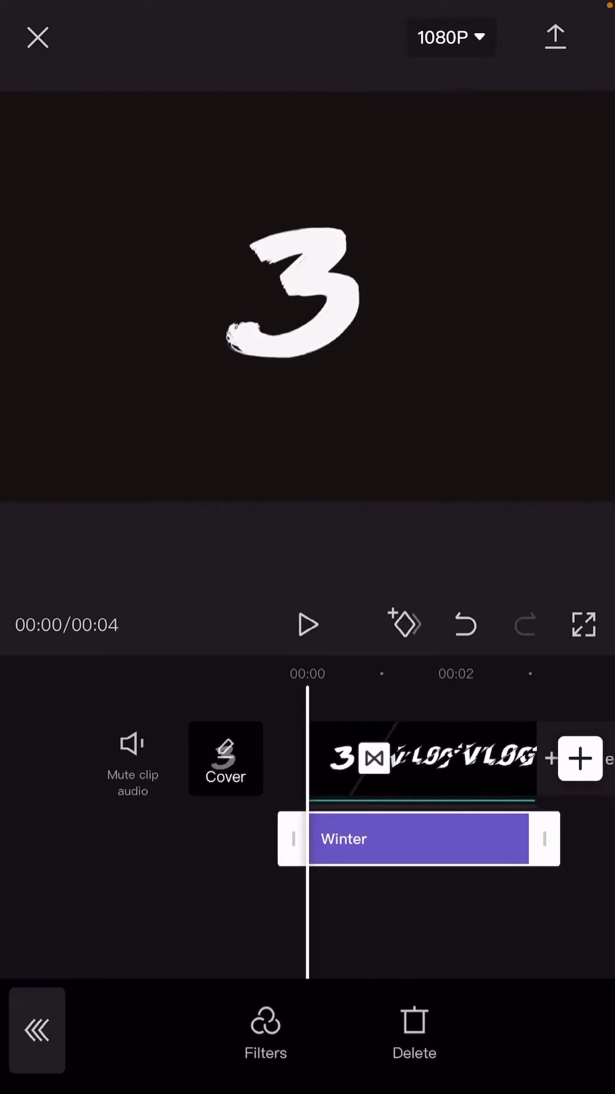
# Check the overlay media picker's stock videos and close it without adding anything
pyautogui.click(308, 624)
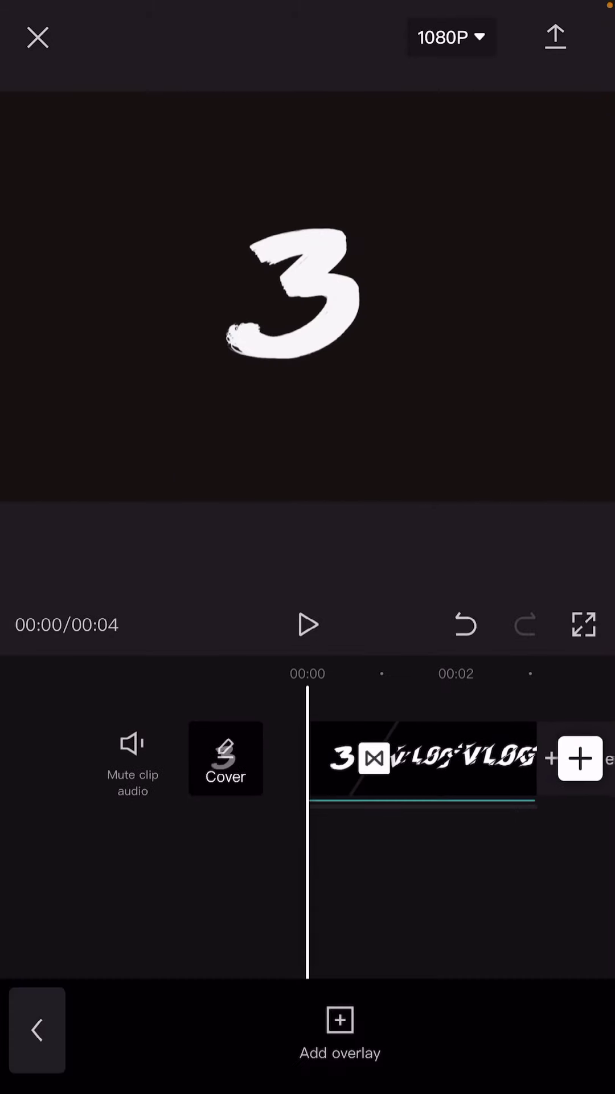
pyautogui.click(340, 1030)
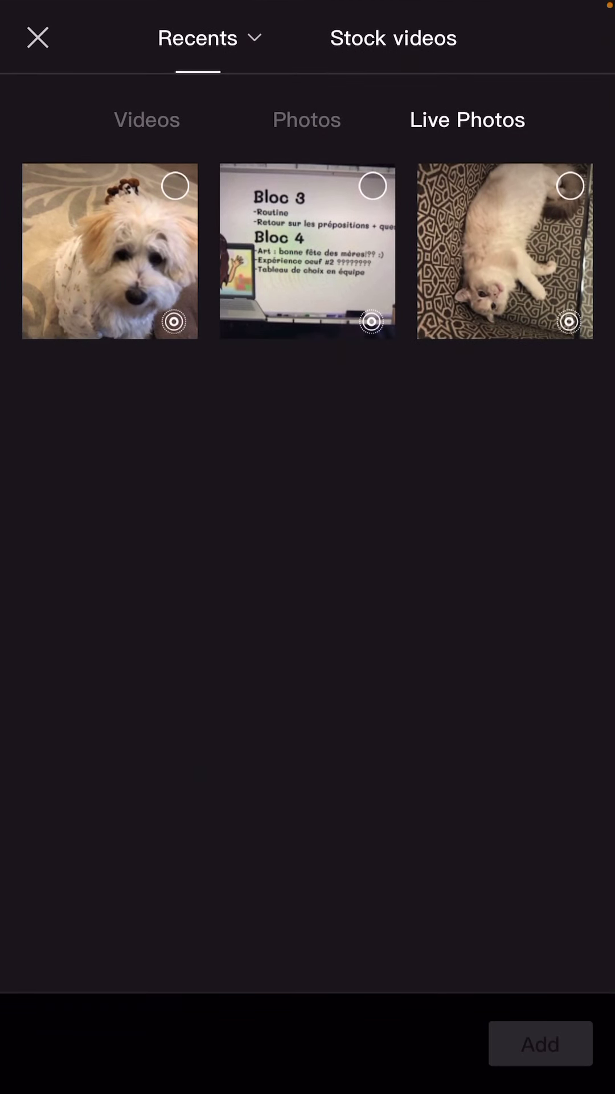
pyautogui.click(393, 38)
pyautogui.scroll(-5, 308, 598)
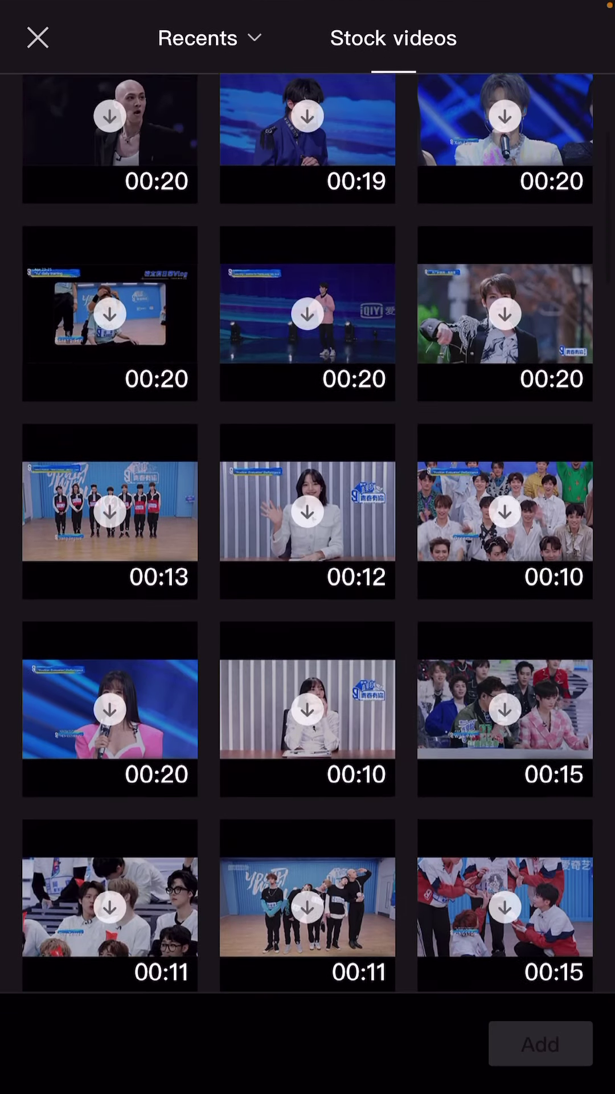
pyautogui.scroll(5, 308, 599)
pyautogui.click(37, 38)
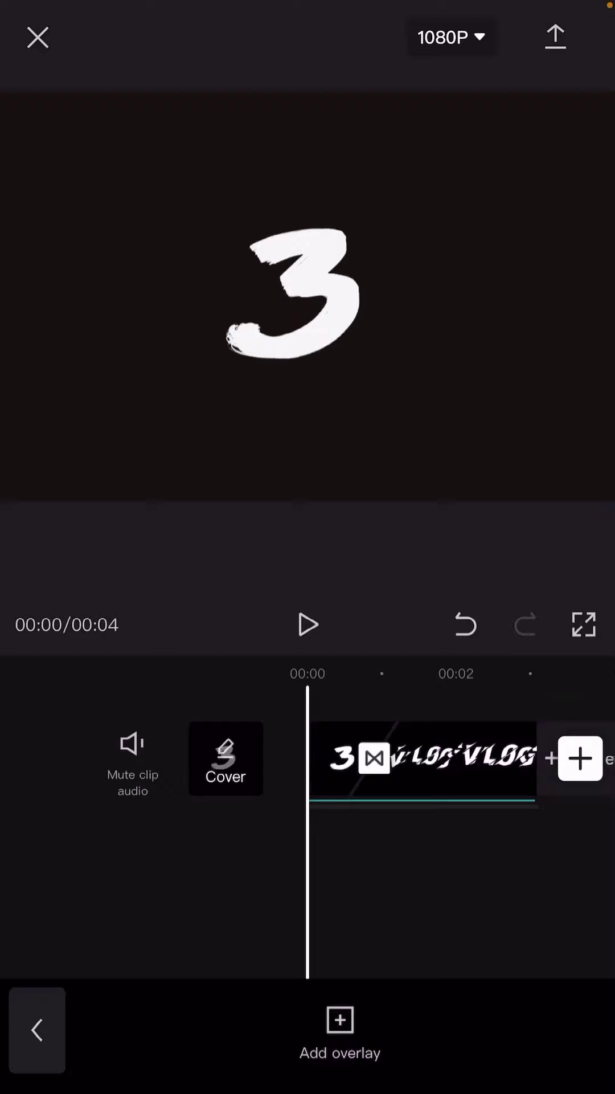
pyautogui.click(37, 1030)
# Add the gold star ring sticker centred on the countdown and preview it
pyautogui.click(228, 1030)
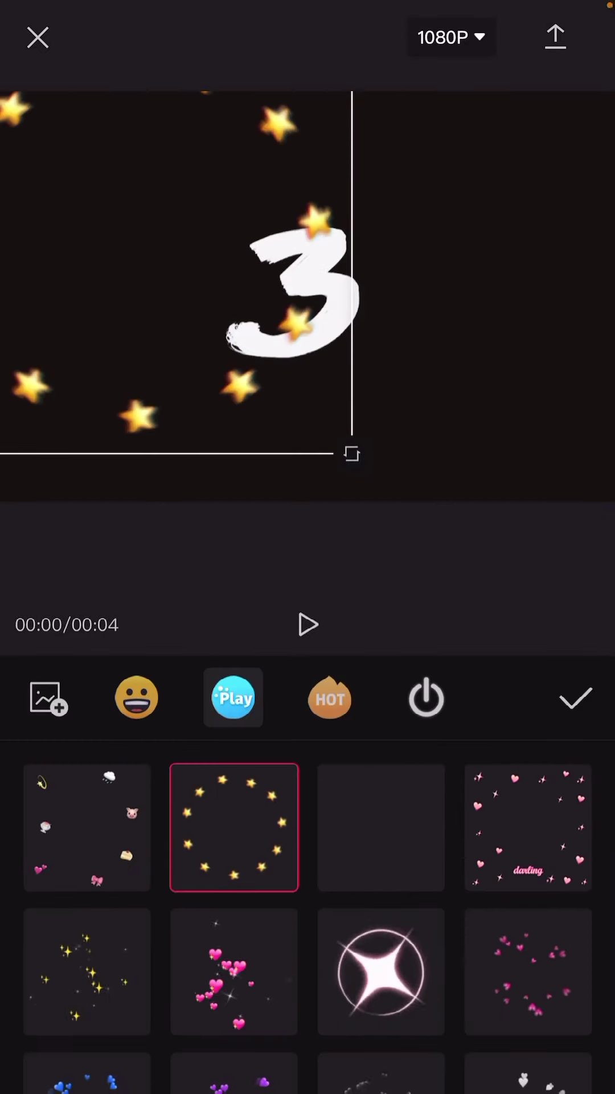
pyautogui.moveTo(171, 274); pyautogui.dragTo(307, 295)
pyautogui.click(575, 699)
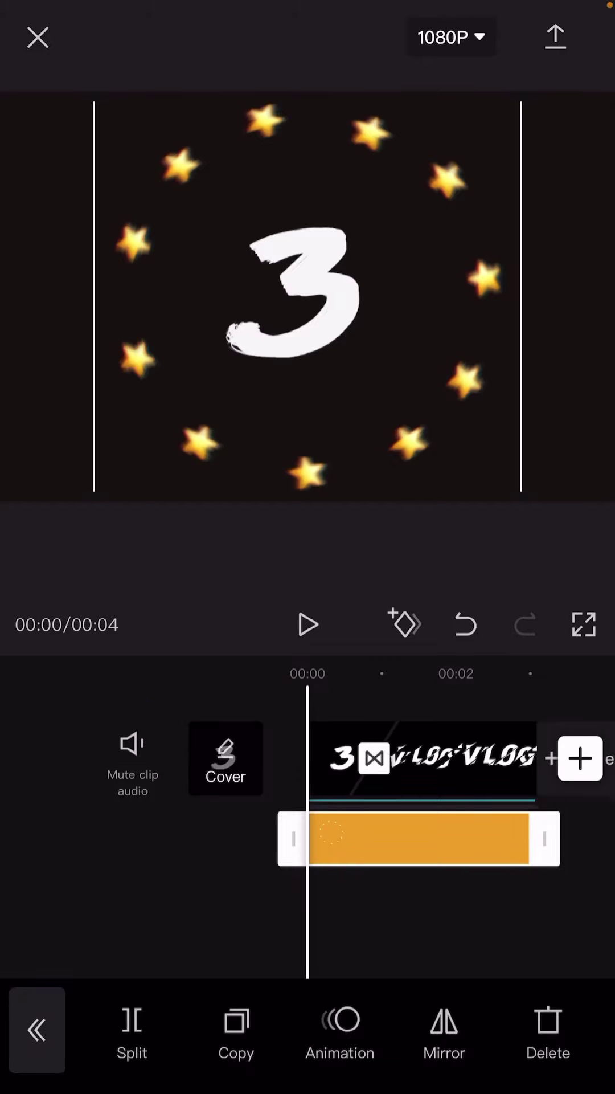
pyautogui.click(307, 625)
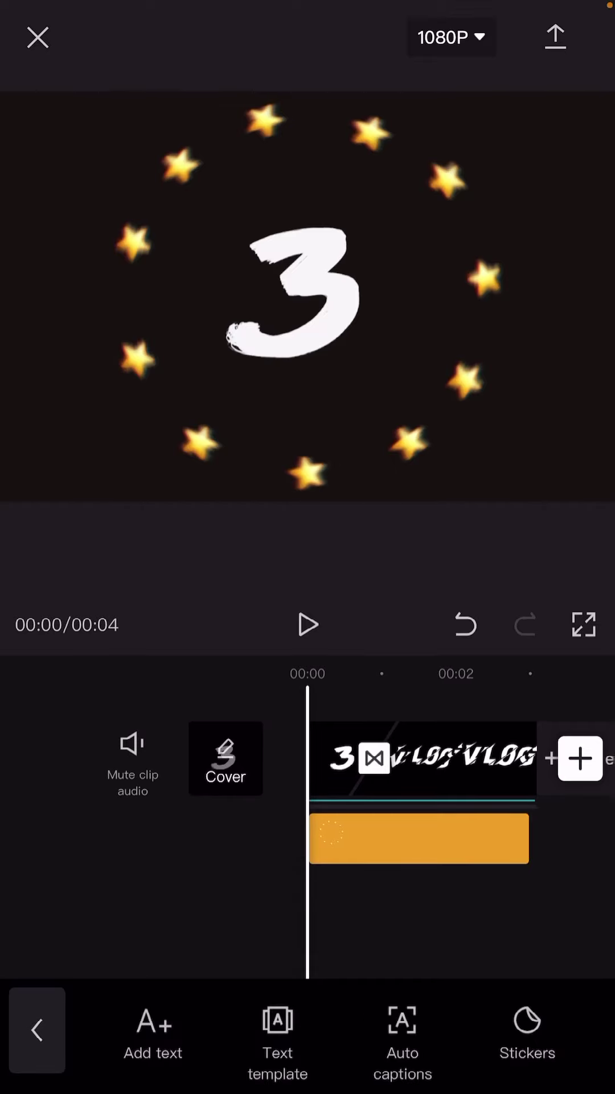
# Add a 'Yes' text caption over the countdown and enlarge it
pyautogui.click(36, 1030)
pyautogui.click(139, 1030)
pyautogui.click(152, 1034)
pyautogui.write('Yes')
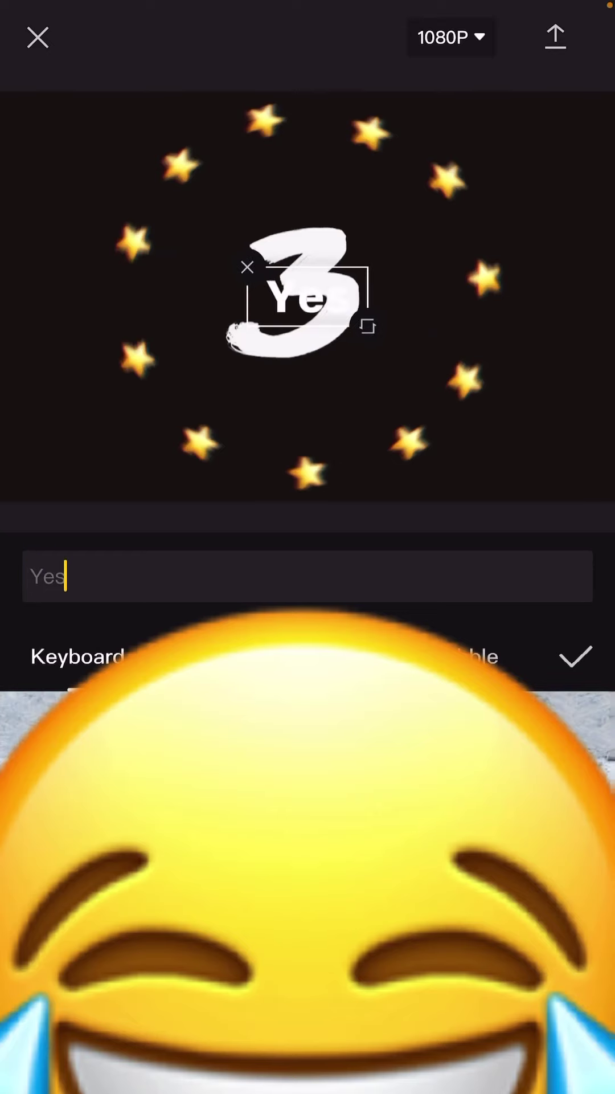
pyautogui.click(575, 657)
pyautogui.moveTo(389, 336); pyautogui.dragTo(504, 394)
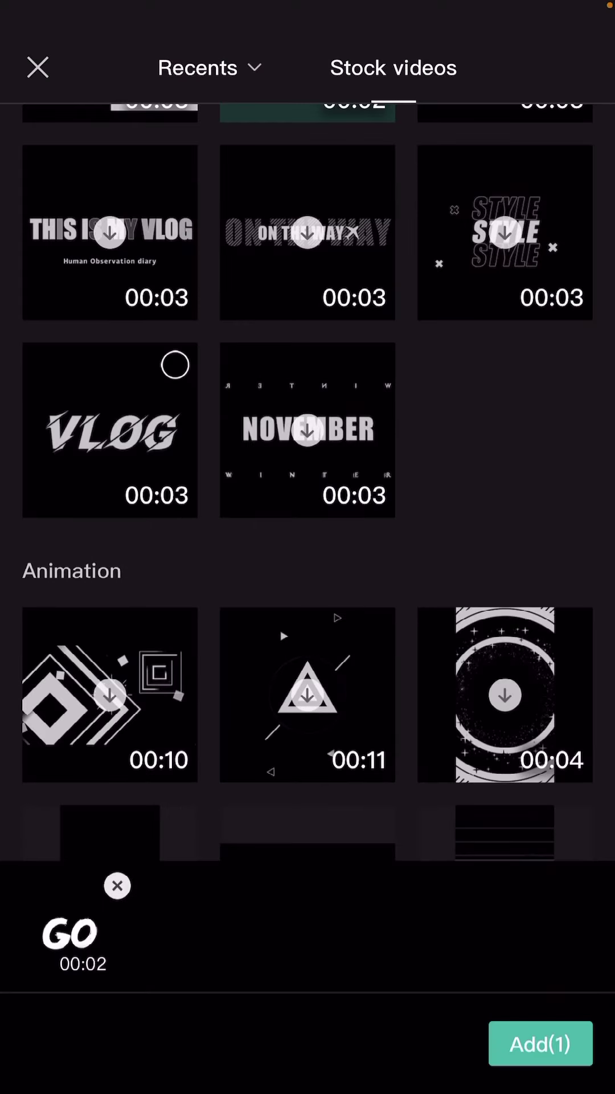
# Deselect the GO stock clip without adding it
pyautogui.click(118, 886)
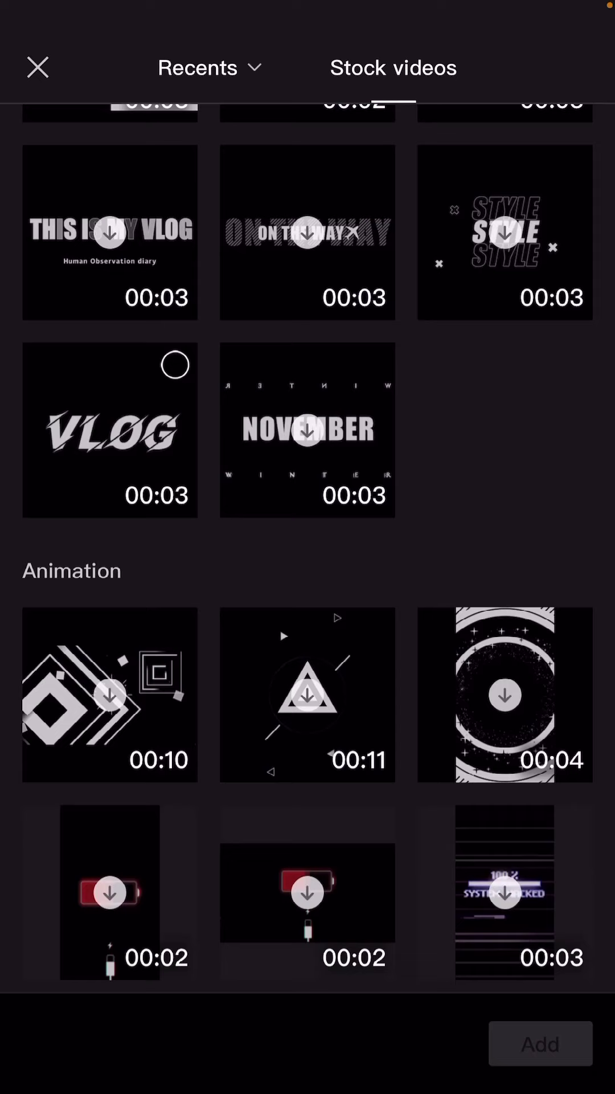
pyautogui.scroll(10, 308, 547)
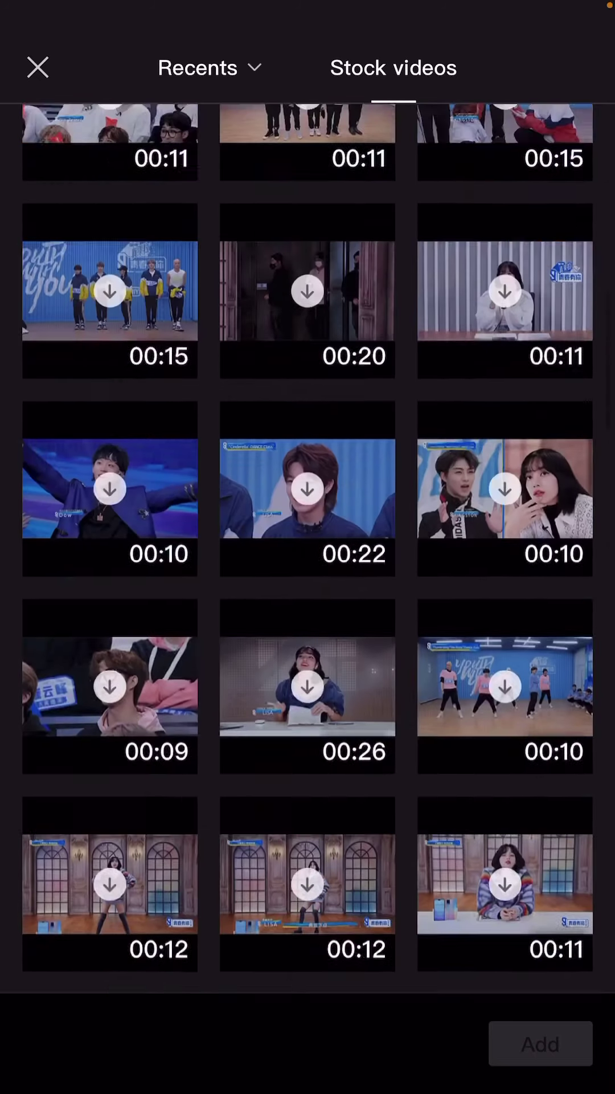
pyautogui.scroll(5, 308, 547)
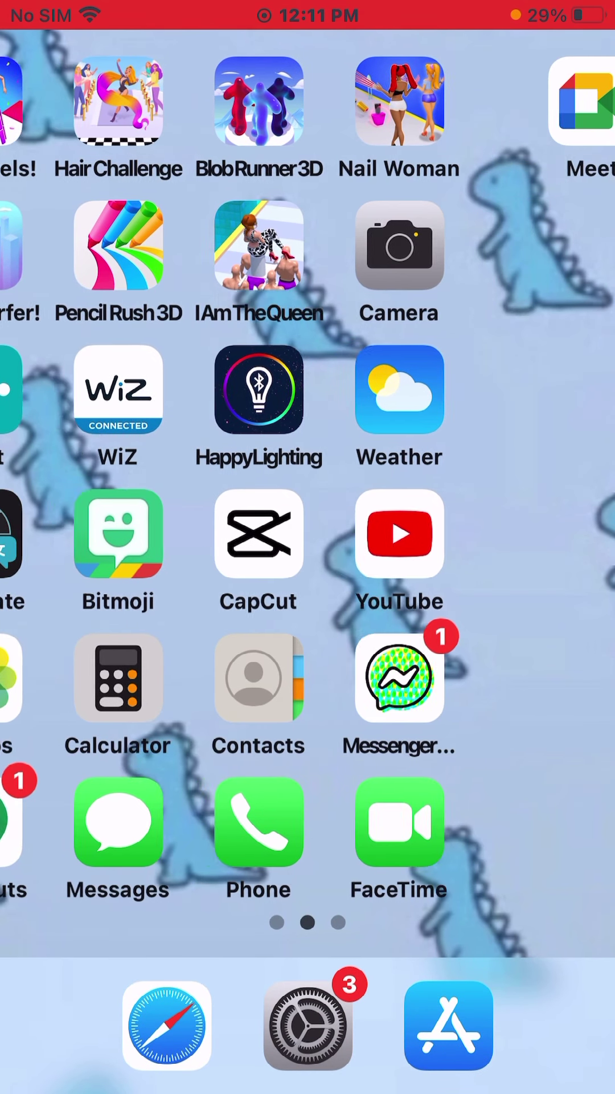
# Swipe across the home screen pages to reach the third page with Fat Pusher
pyautogui.moveTo(428, 547); pyautogui.dragTo(291, 548)
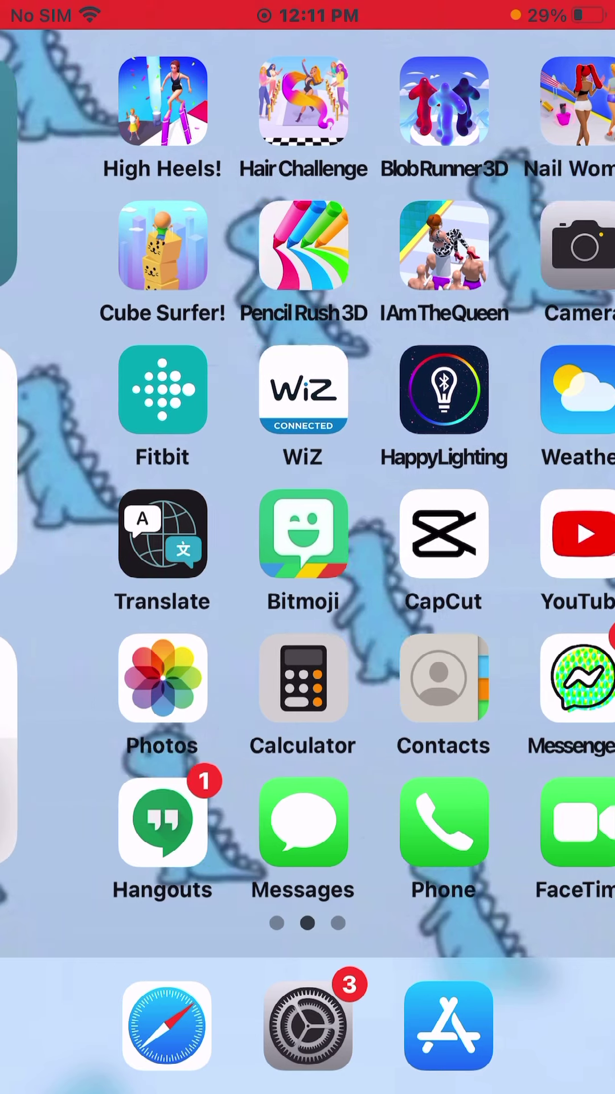
pyautogui.moveTo(171, 547); pyautogui.dragTo(359, 548)
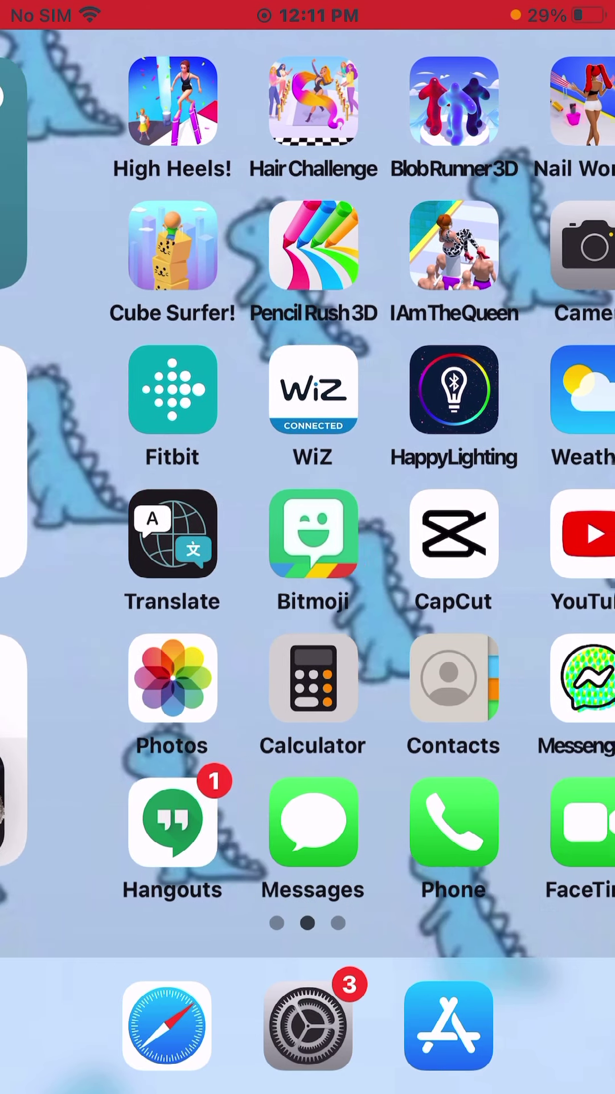
pyautogui.moveTo(471, 548); pyautogui.dragTo(128, 547)
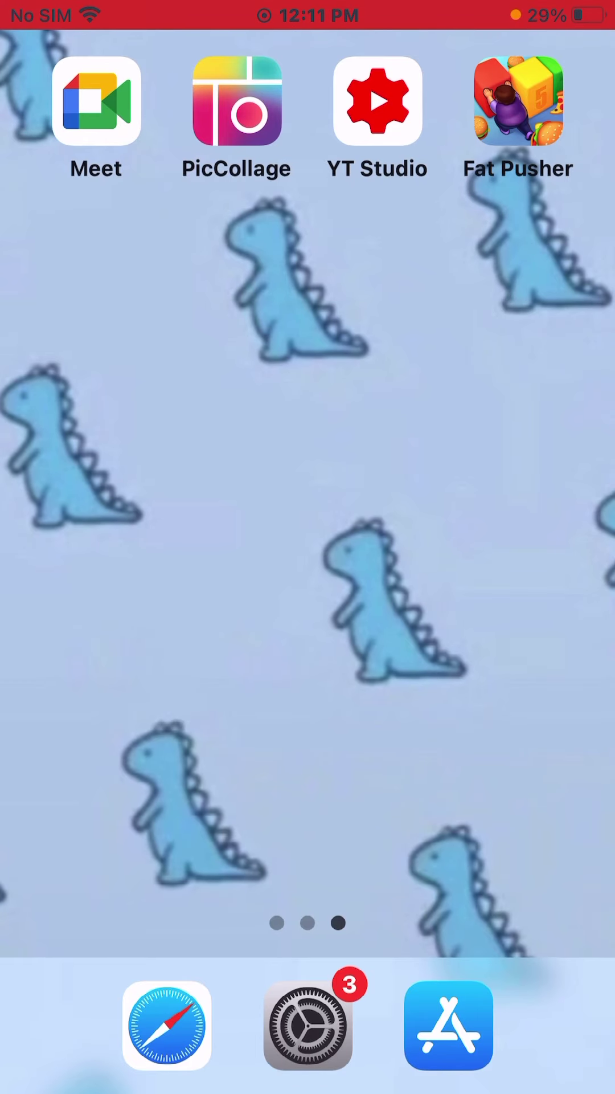
# Launch Fat Pusher and tap through the Level 2 Complete reward screen
pyautogui.click(518, 100)
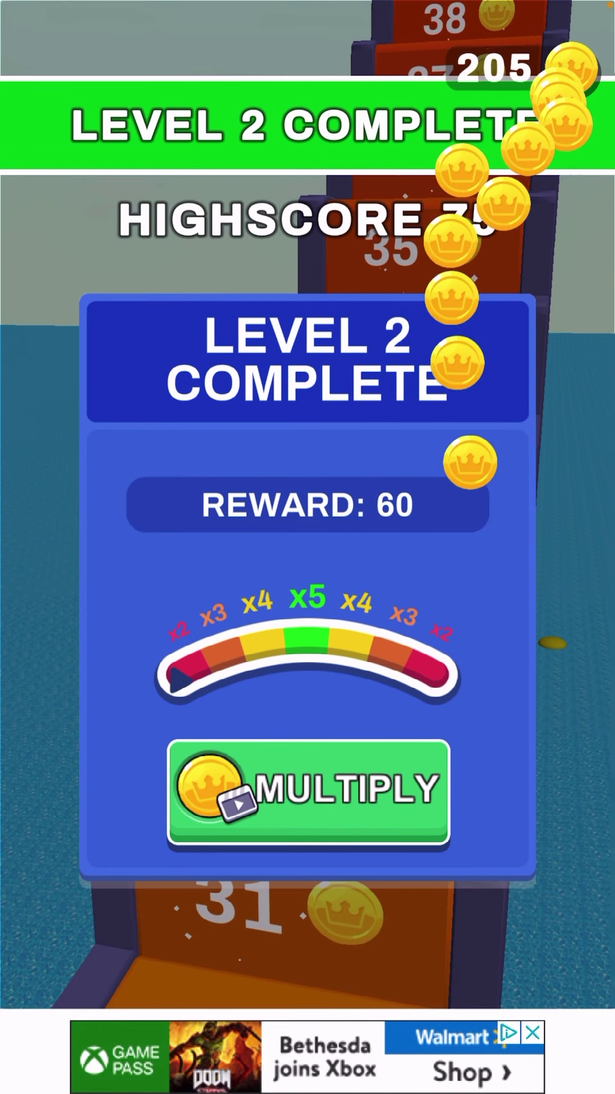
pyautogui.click(307, 898)
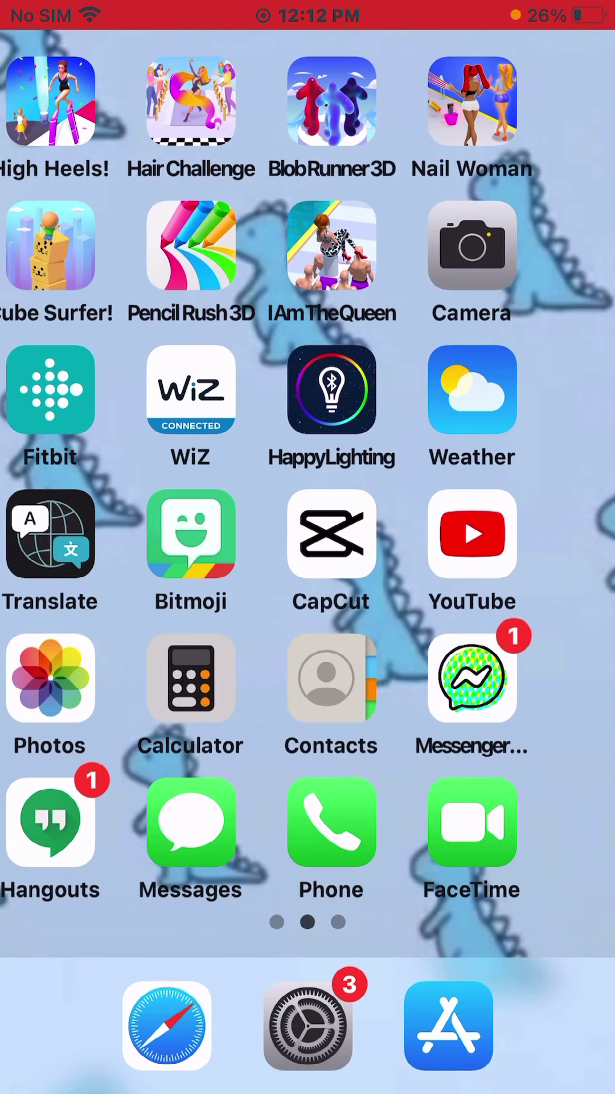
# Swipe back to the second Home Screen page where Pencil Rush 3D sits
pyautogui.moveTo(172, 513); pyautogui.dragTo(470, 513)
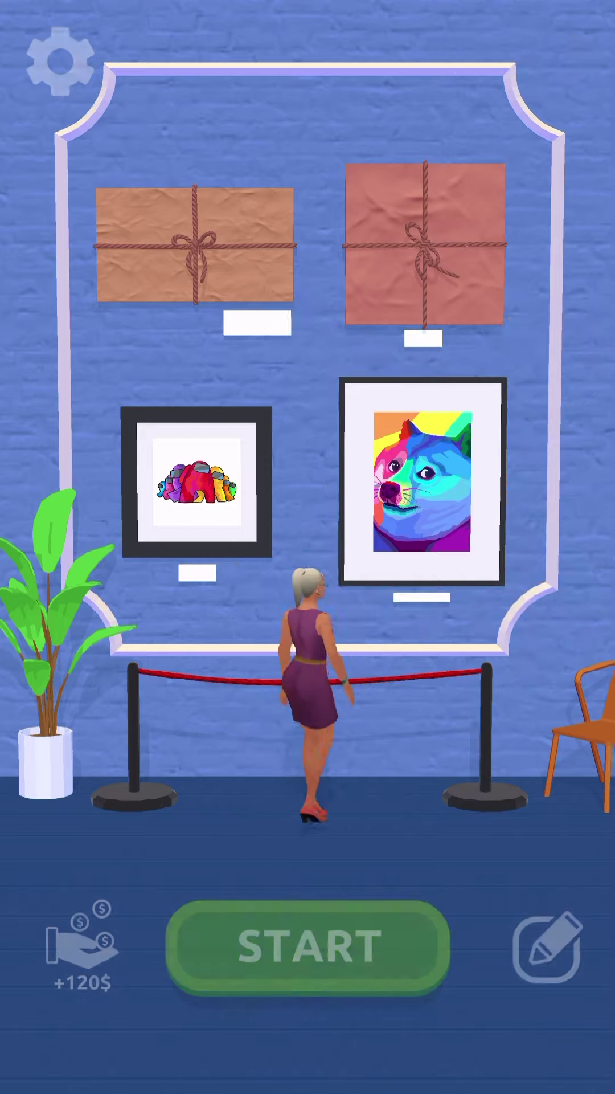
# Start a new Pencil Rush 3D run, steer the crayons along the track, then swipe home
pyautogui.click(307, 947)
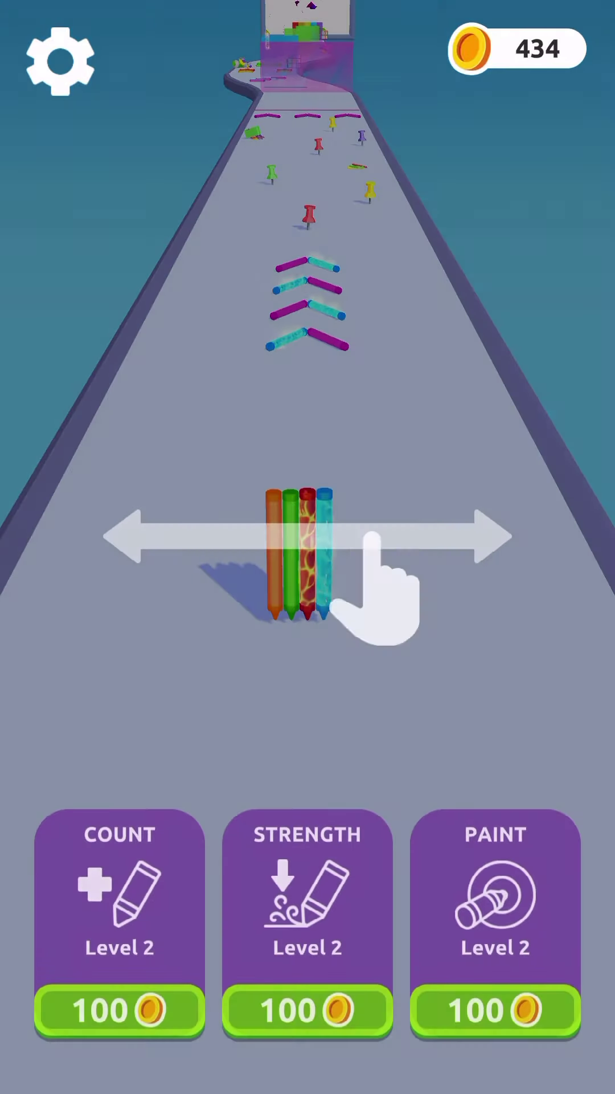
pyautogui.click(308, 599)
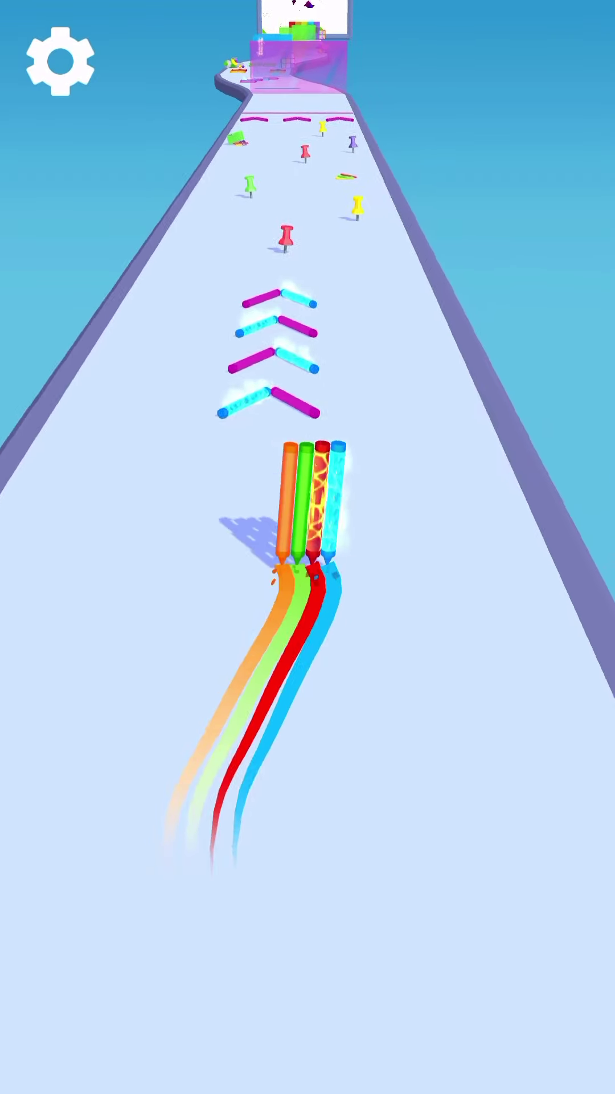
pyautogui.moveTo(308, 769); pyautogui.dragTo(257, 769)
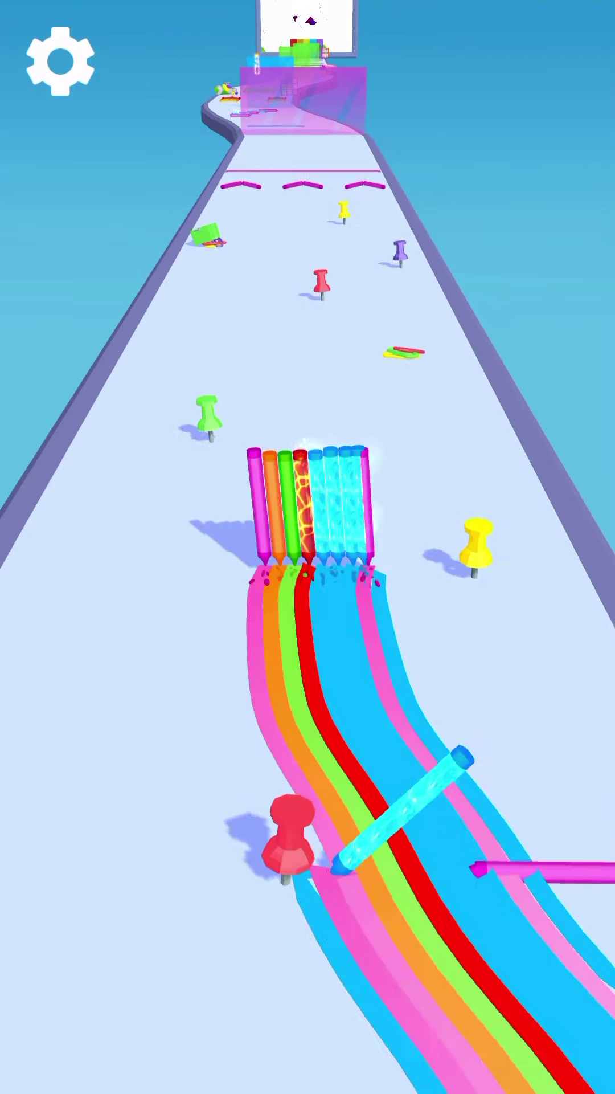
pyautogui.moveTo(308, 770); pyautogui.dragTo(282, 769)
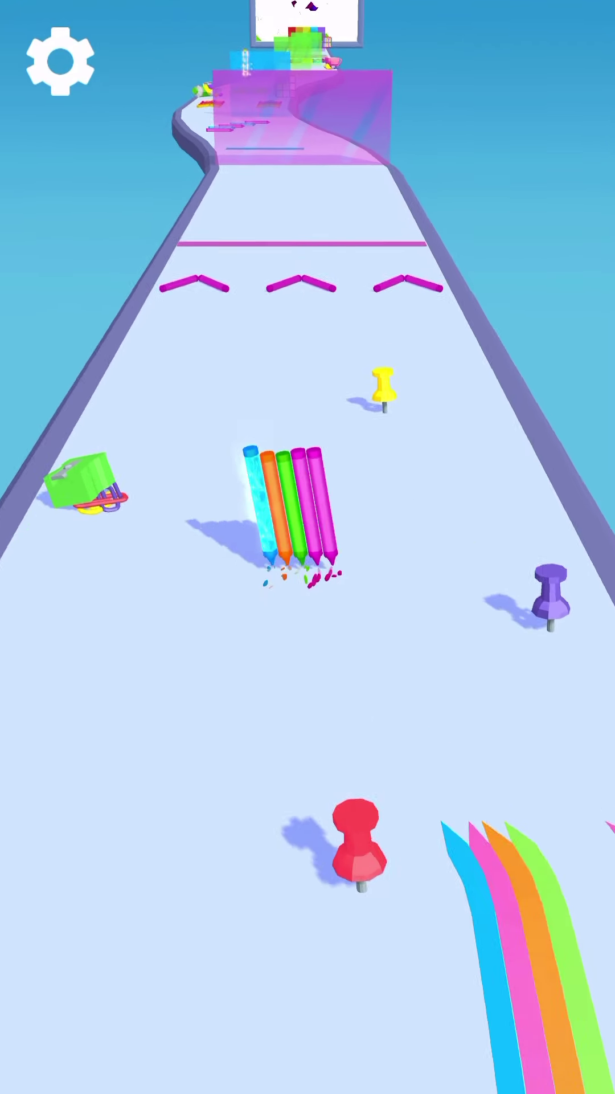
pyautogui.moveTo(341, 770)
pyautogui.mouseDown()
pyautogui.moveTo(257, 770)
pyautogui.moveTo(316, 769)
pyautogui.mouseUp()
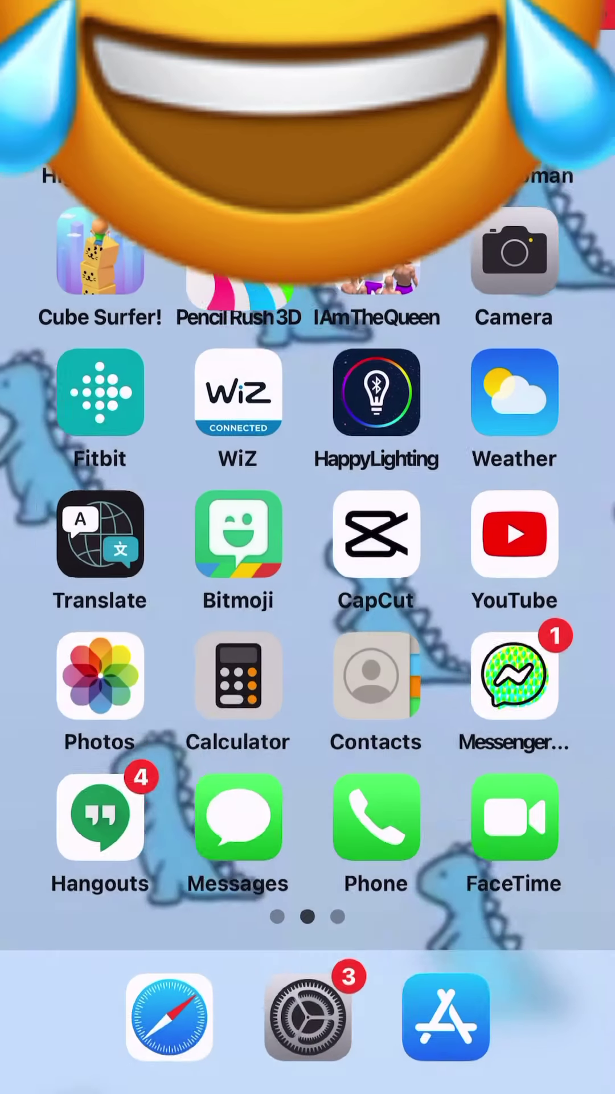
pyautogui.moveTo(427, 547); pyautogui.dragTo(372, 547)
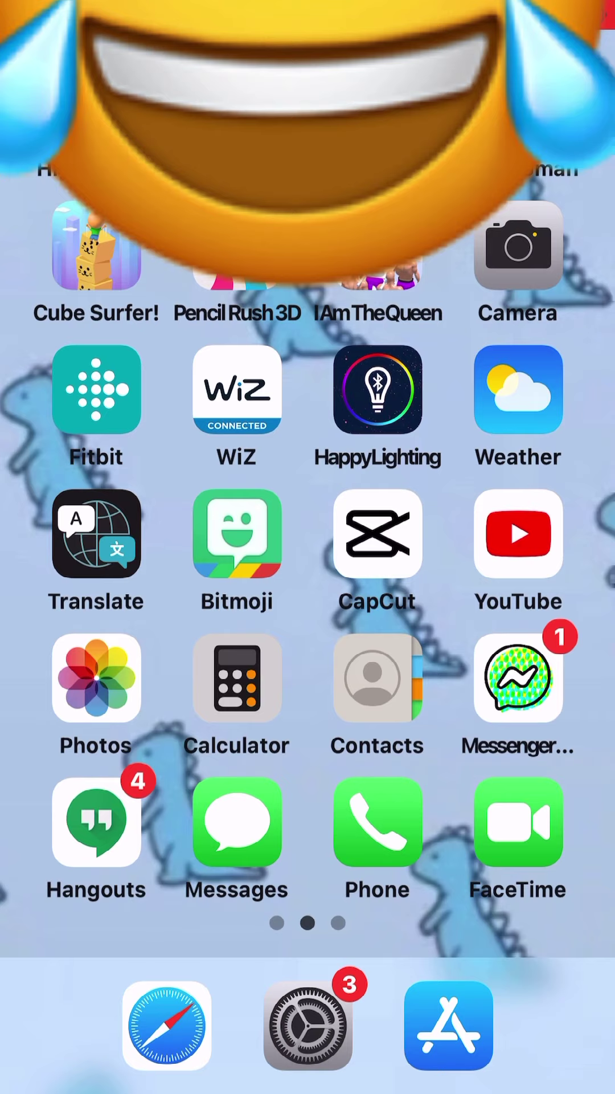